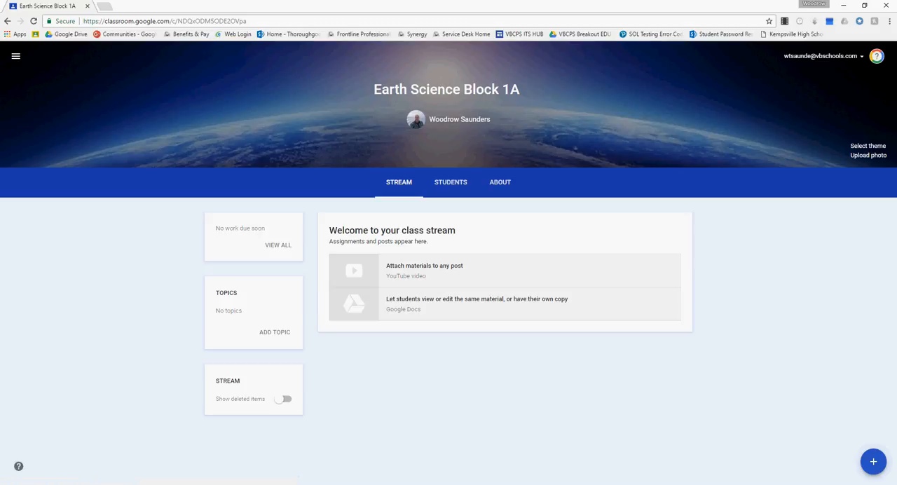
Start a new assignment for Earth Science Block 1A and review the available class and student recipients.
{"action": "mouse_move", "coordinate": [873, 462]}
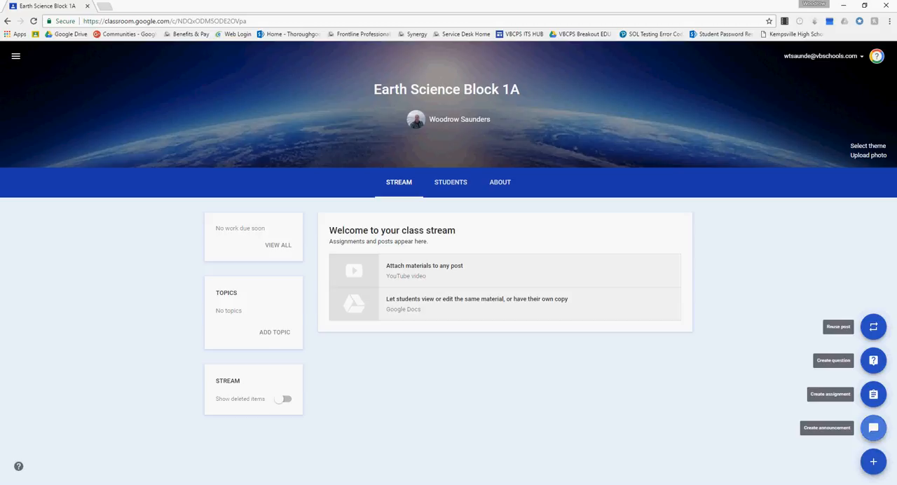
{"action": "left_click", "coordinate": [874, 394]}
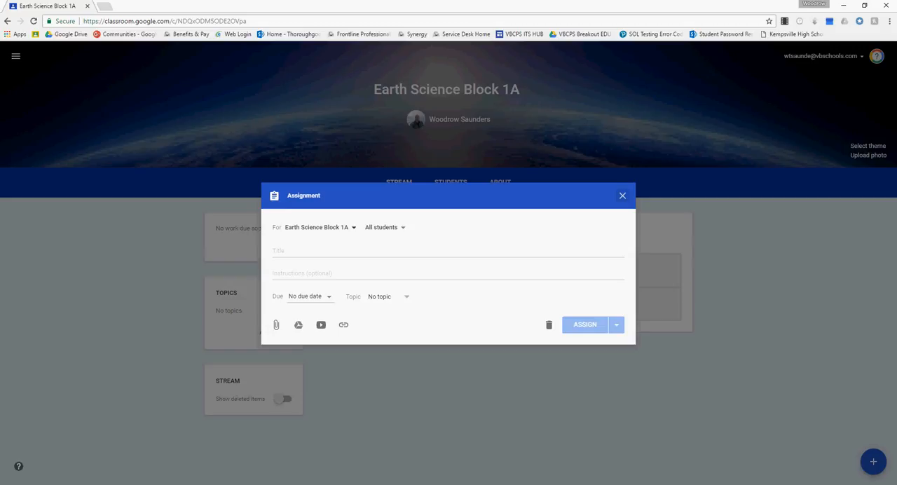
{"action": "left_click", "coordinate": [317, 227]}
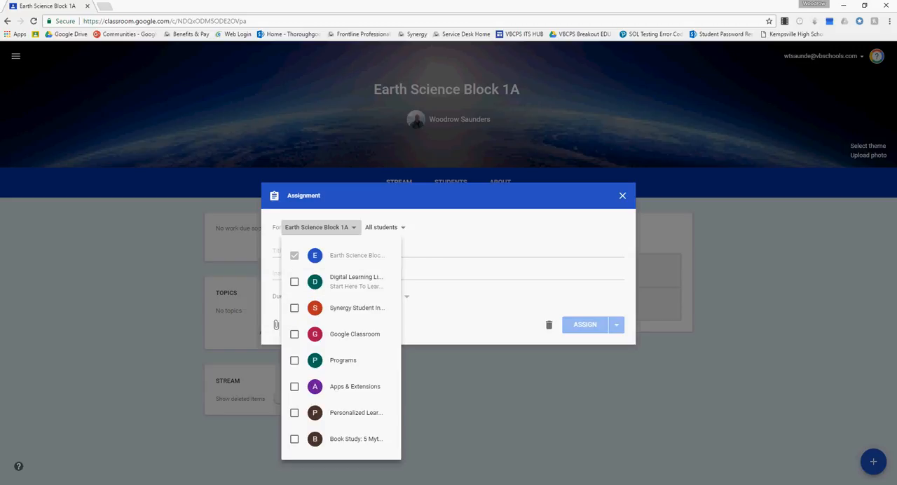
{"action": "key", "text": "Escape"}
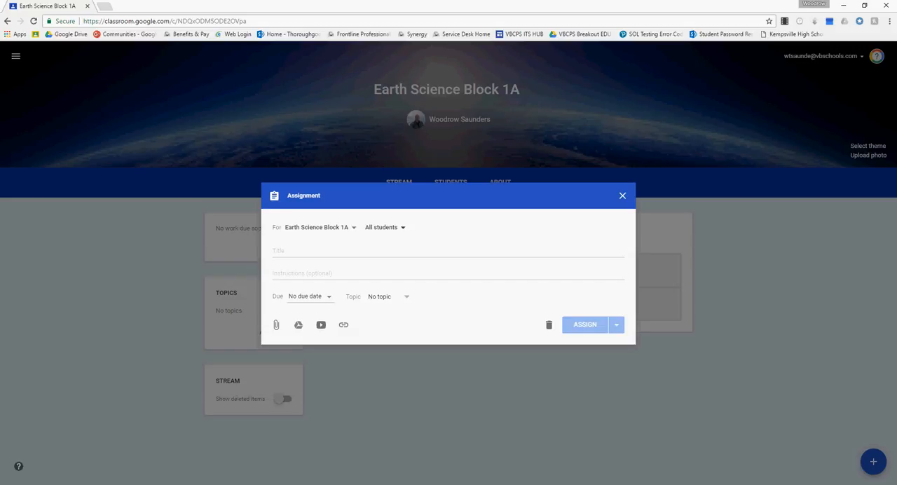
{"action": "left_click", "coordinate": [402, 228]}
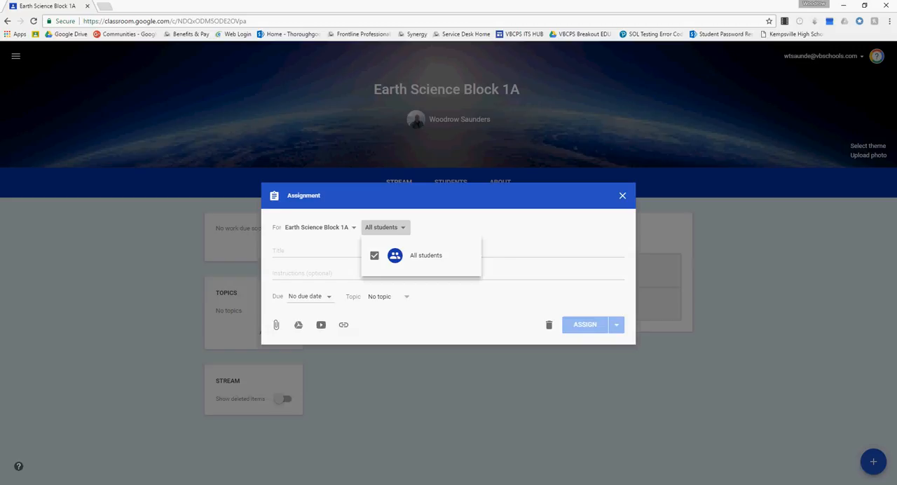
{"action": "key", "text": "Escape"}
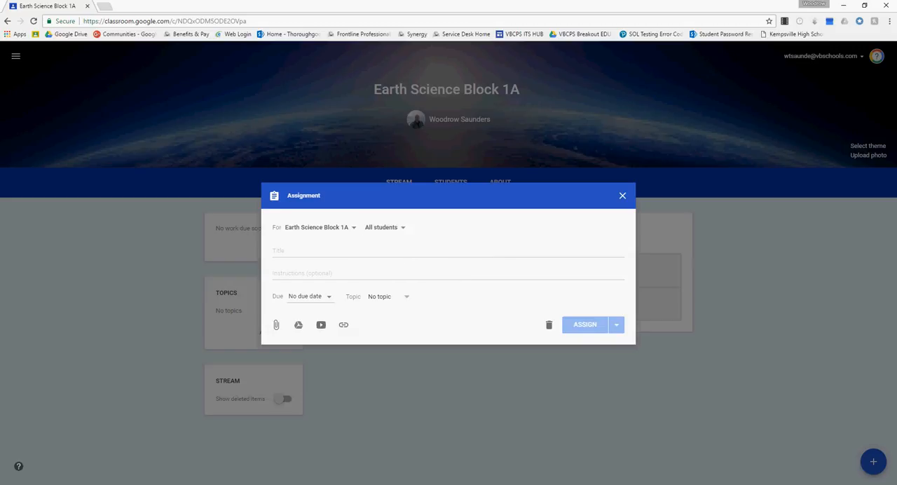
Title the assignment "Ocean Floor Assignment Block1A".
{"action": "left_click", "coordinate": [308, 251]}
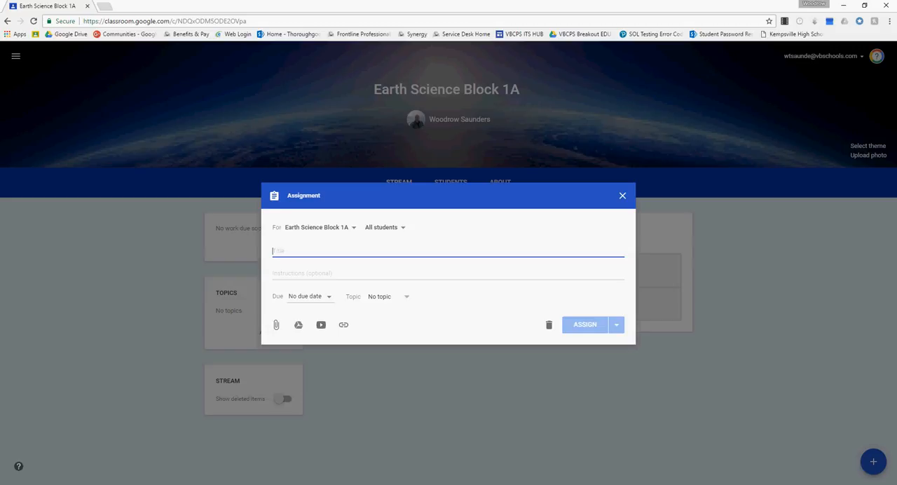
{"action": "type", "text": "Oce"}
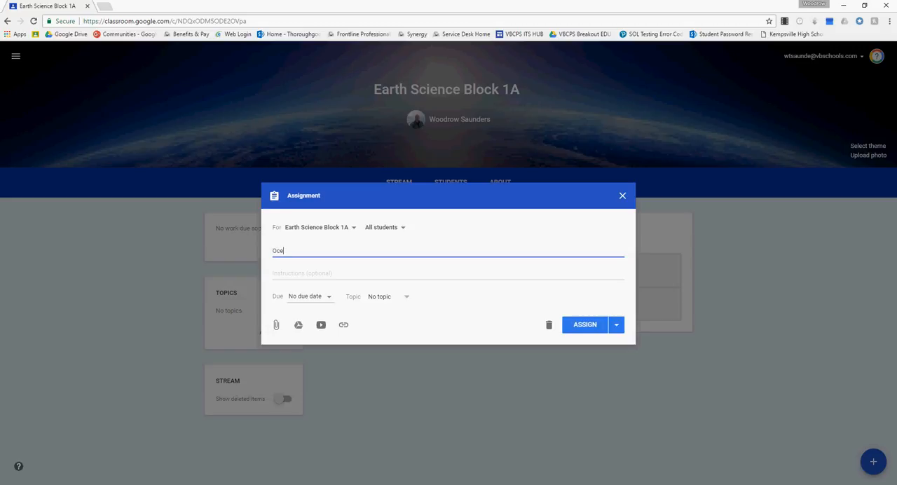
{"action": "type", "text": "an Floor Assignment"}
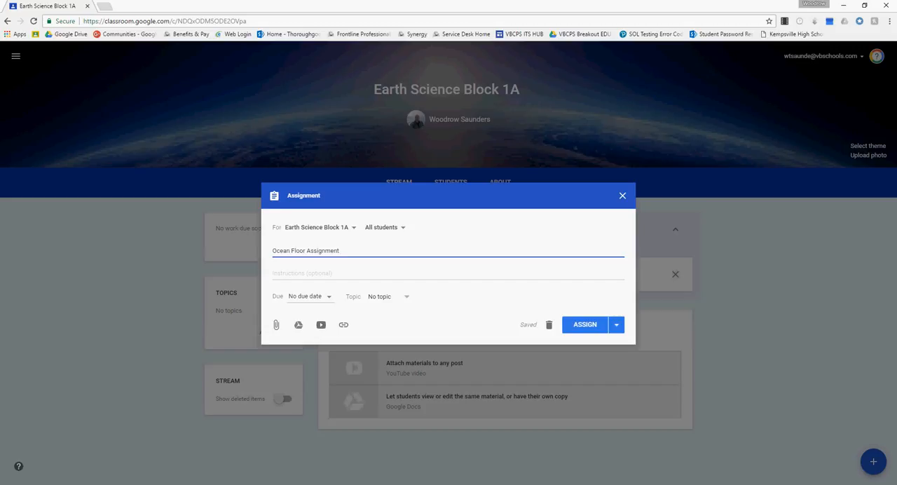
{"action": "type", "text": "Block1A"}
Enter "See the instructions attached" as the assignment's instructions.
{"action": "left_click", "coordinate": [274, 273]}
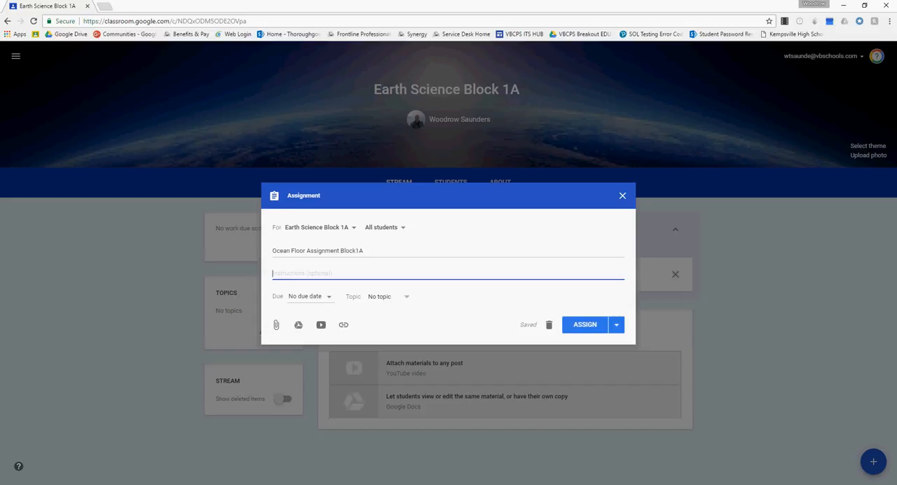
{"action": "type", "text": "See the instrucctions attached"}
Set the assignment's due date to Feb 24, 2017, without a due time.
{"action": "left_click", "coordinate": [311, 297]}
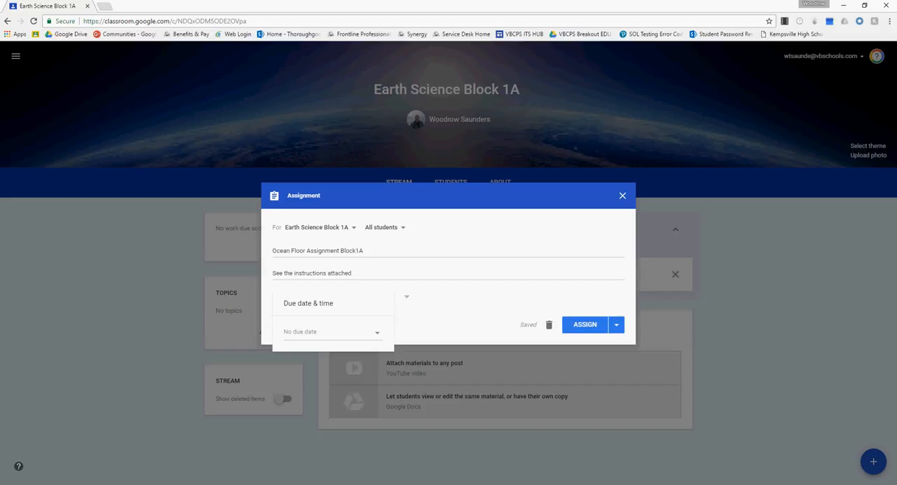
{"action": "left_click", "coordinate": [377, 333]}
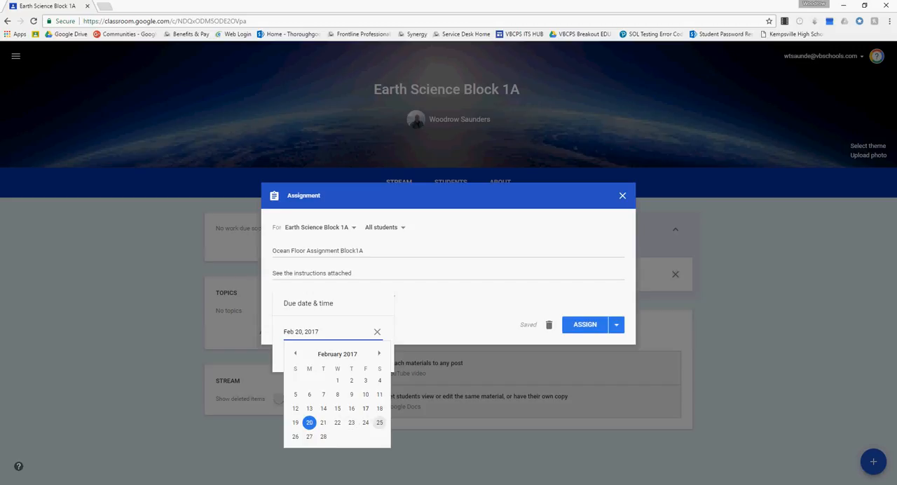
{"action": "left_click", "coordinate": [365, 422]}
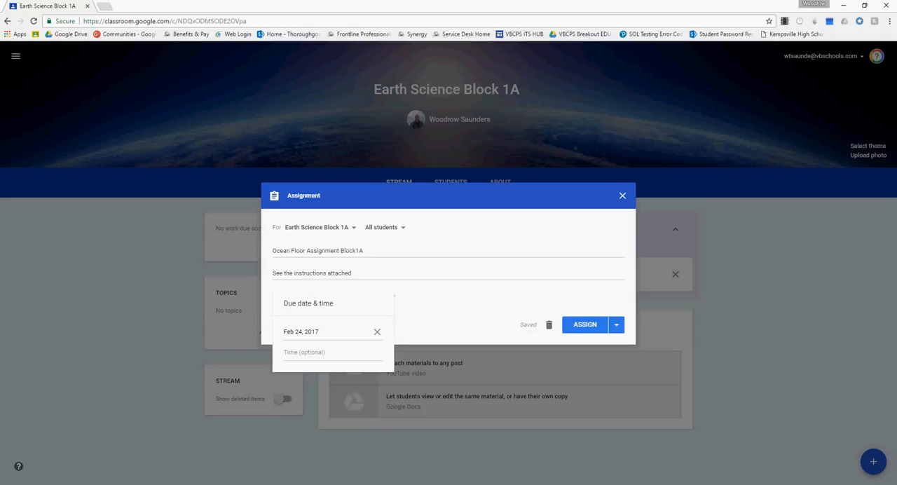
{"action": "key", "text": "Escape"}
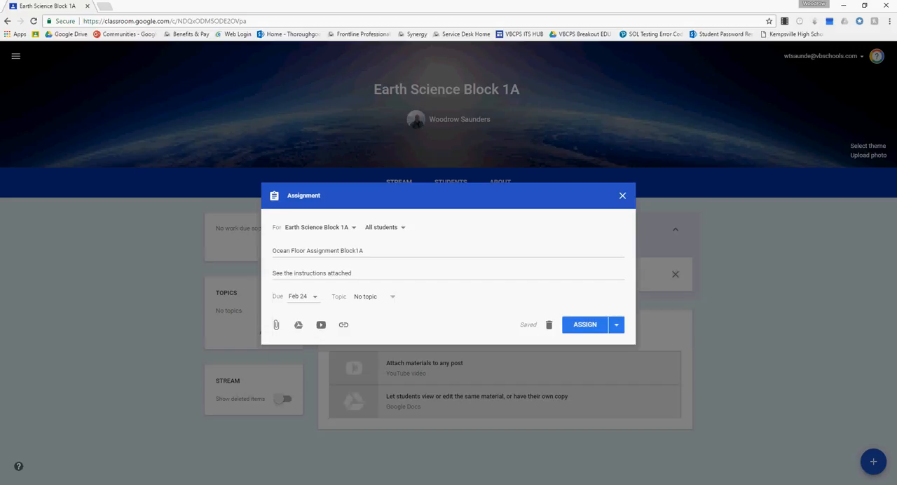
Create a new topic named "oceanfloor" for the assignment.
{"action": "left_click", "coordinate": [389, 296]}
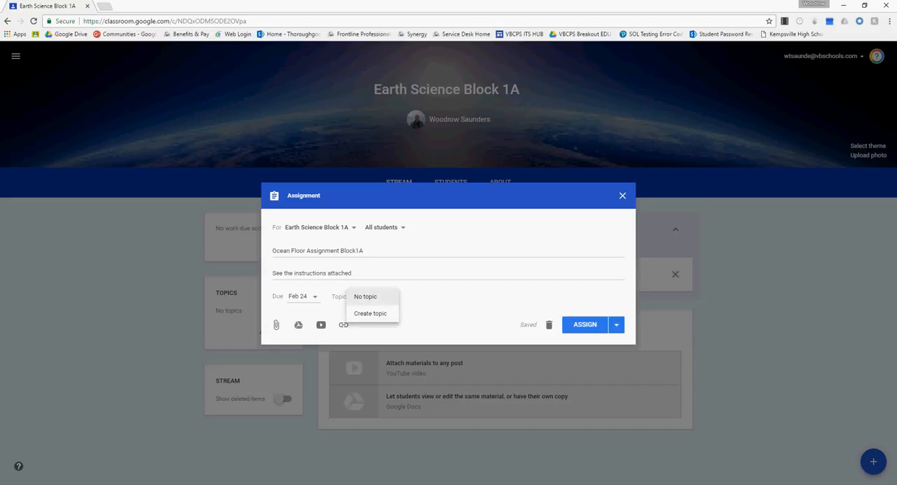
{"action": "left_click", "coordinate": [371, 313]}
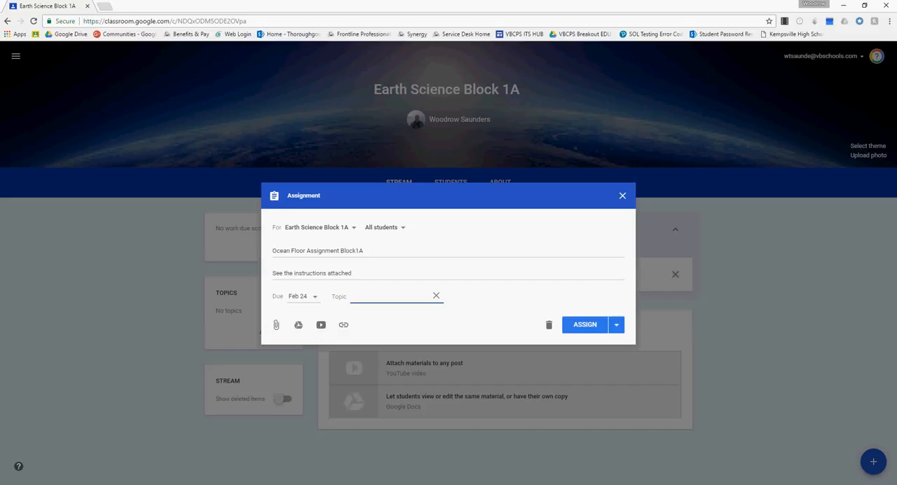
{"action": "type", "text": "oceanfloor"}
{"action": "key", "text": "Tab"}
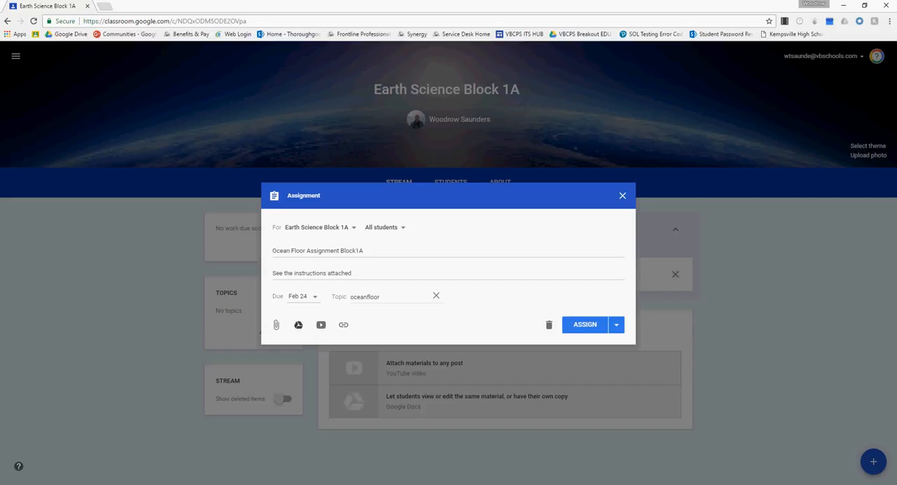
Attach the recent Google Drive presentation "GCTL1#015 Google Classroom Training L1: Creating Classes-Assignments-Grading" to the assignment.
{"action": "left_click", "coordinate": [299, 325]}
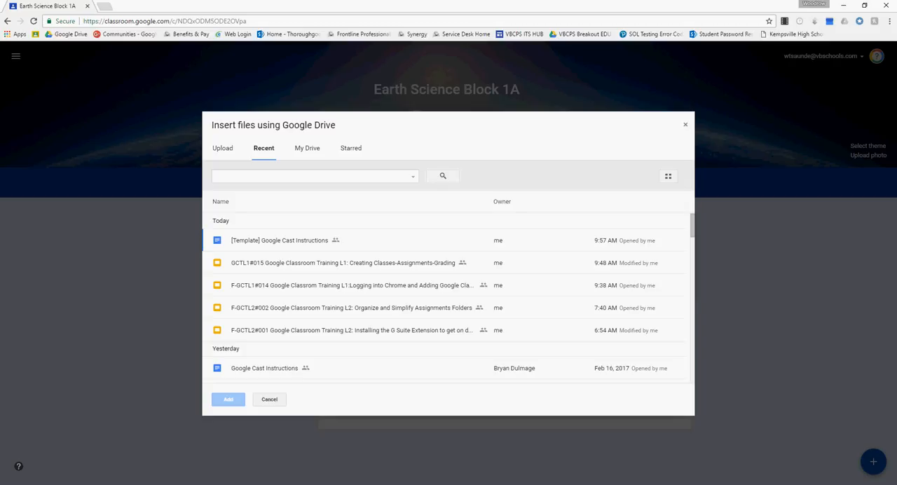
{"action": "left_click", "coordinate": [343, 263]}
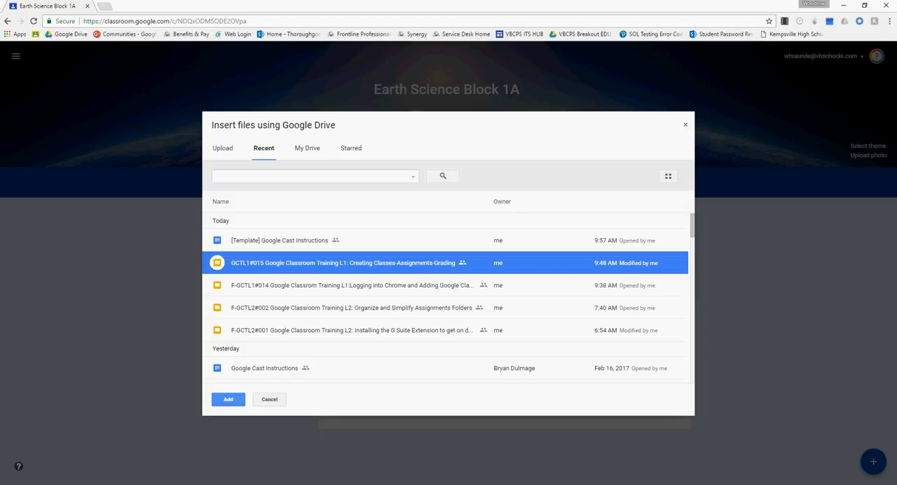
{"action": "left_click", "coordinate": [229, 399]}
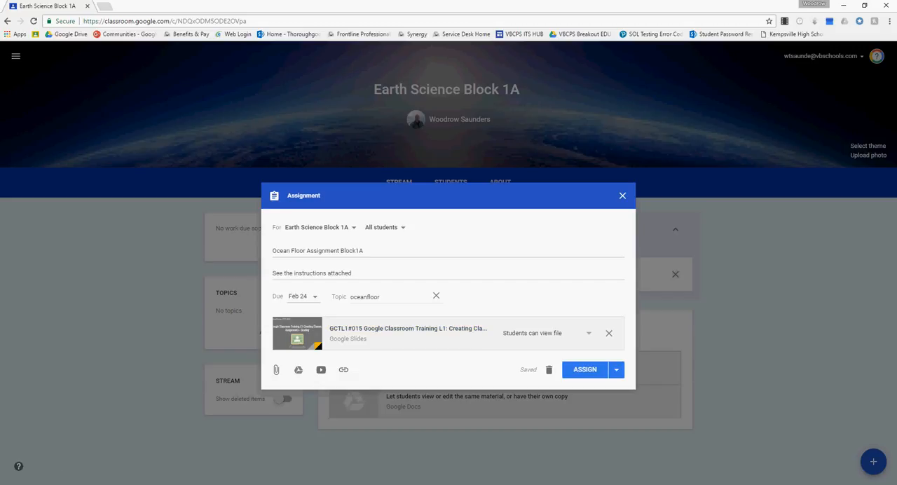
Set the attached presentation to make a copy for each student, and assign the work to the class.
{"action": "left_click", "coordinate": [588, 333]}
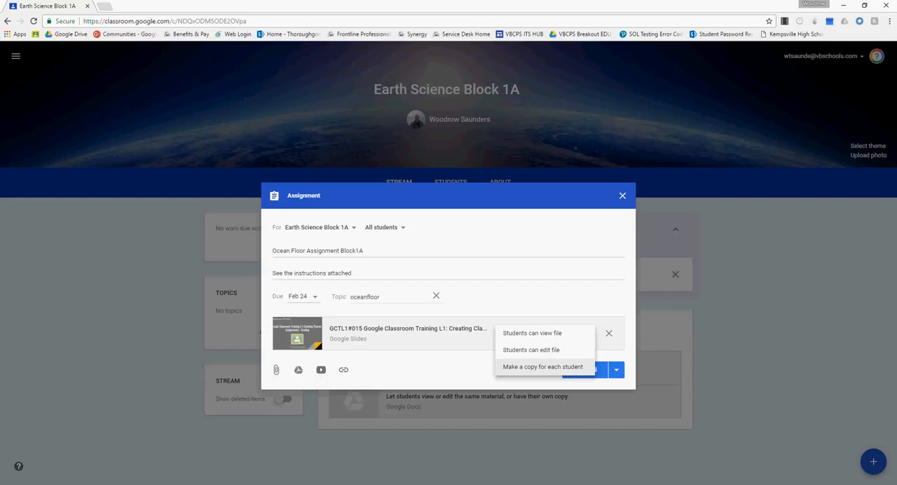
{"action": "left_click", "coordinate": [543, 366]}
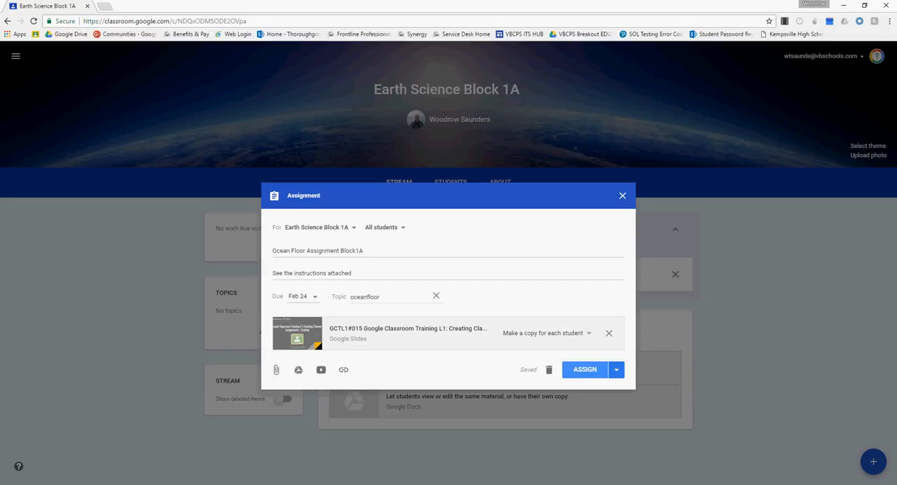
{"action": "left_click", "coordinate": [585, 369]}
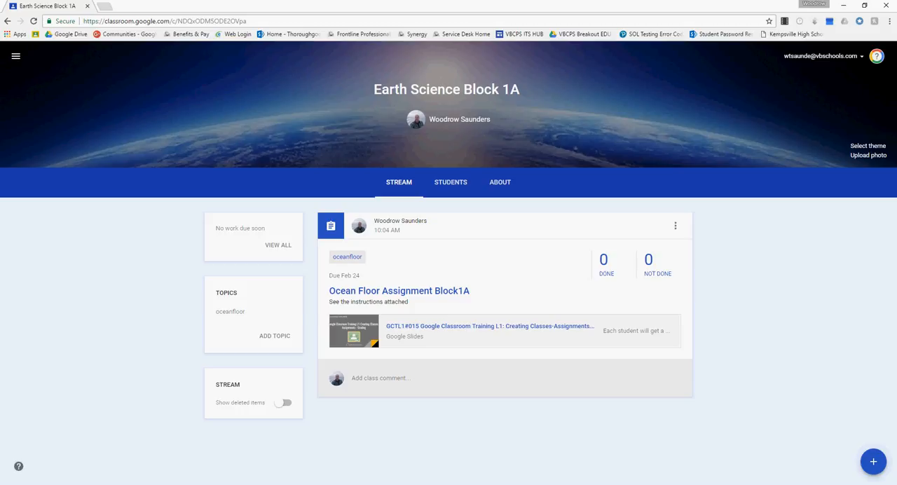
Review the options available for the posted Ocean Floor assignment and for the oceanfloor topic.
{"action": "left_click", "coordinate": [675, 225]}
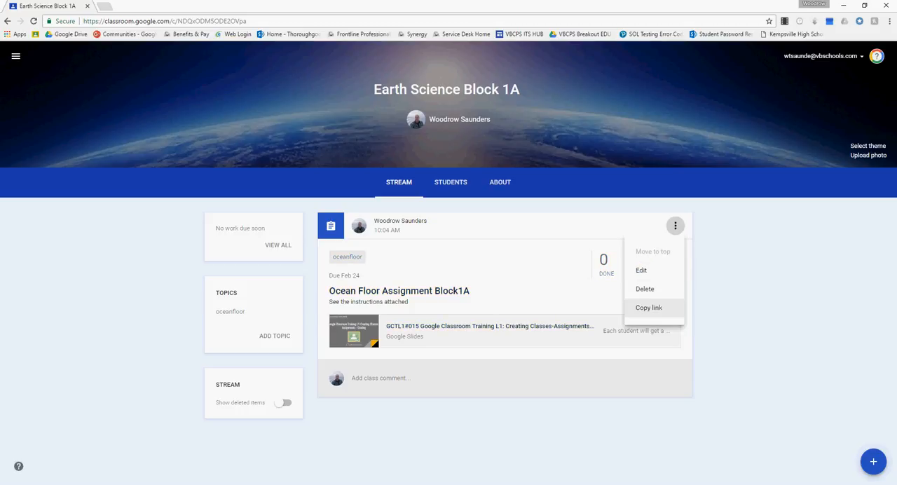
{"action": "key", "text": "Escape"}
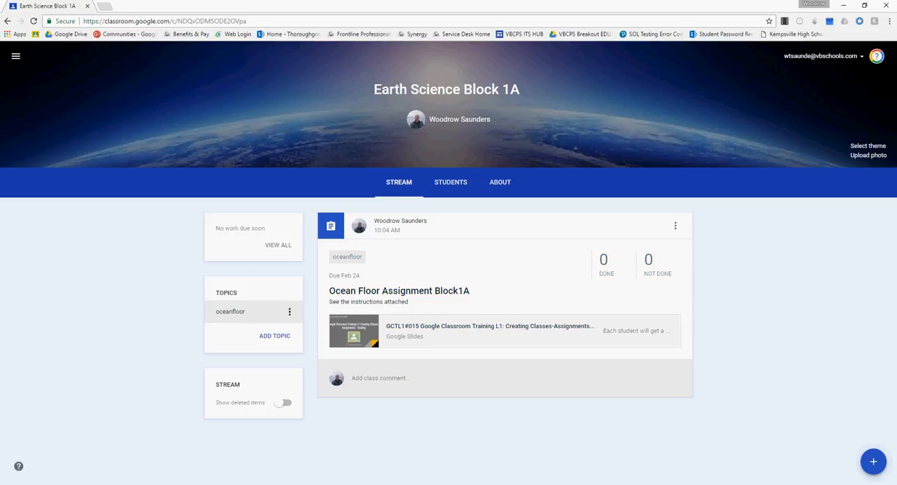
{"action": "left_click", "coordinate": [289, 312]}
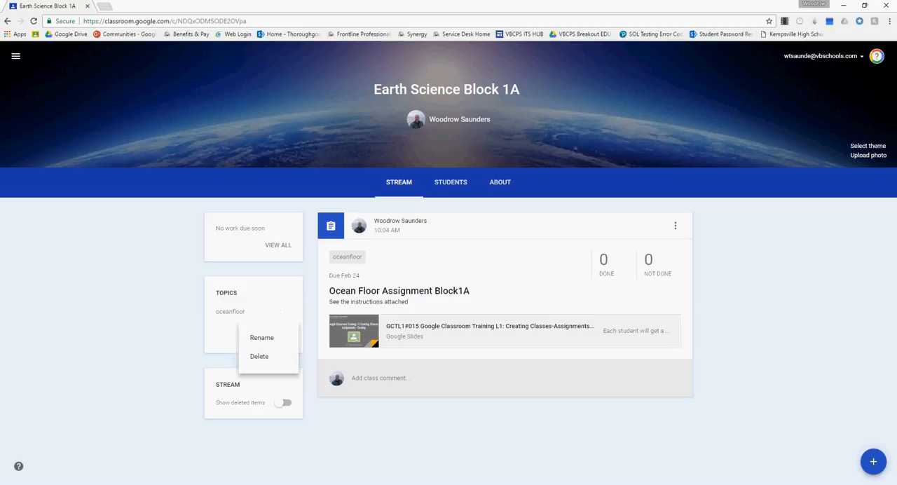
{"action": "key", "text": "Escape"}
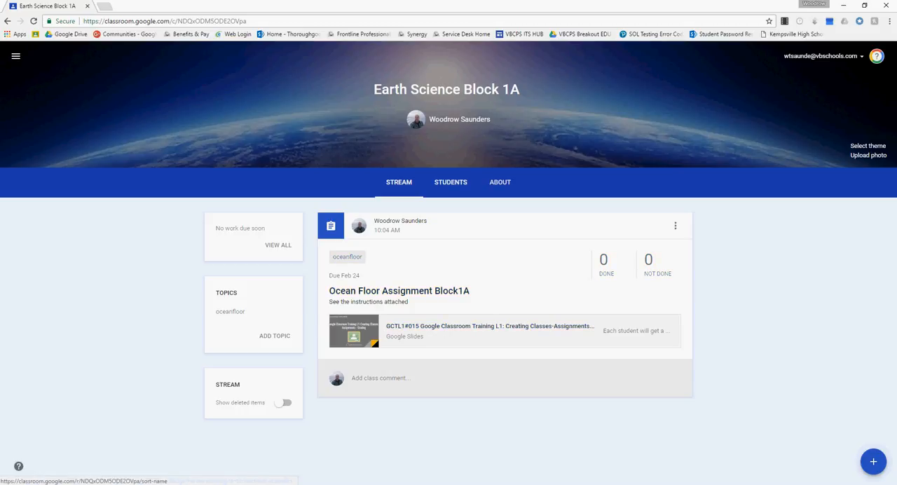
View the class's Students and About pages, and open its Google Drive folder.
{"action": "left_click", "coordinate": [450, 182]}
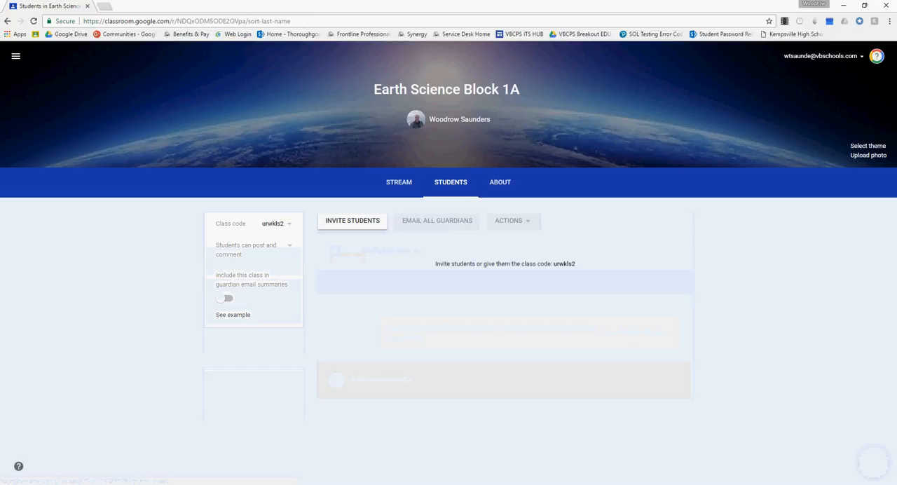
{"action": "left_click", "coordinate": [500, 182]}
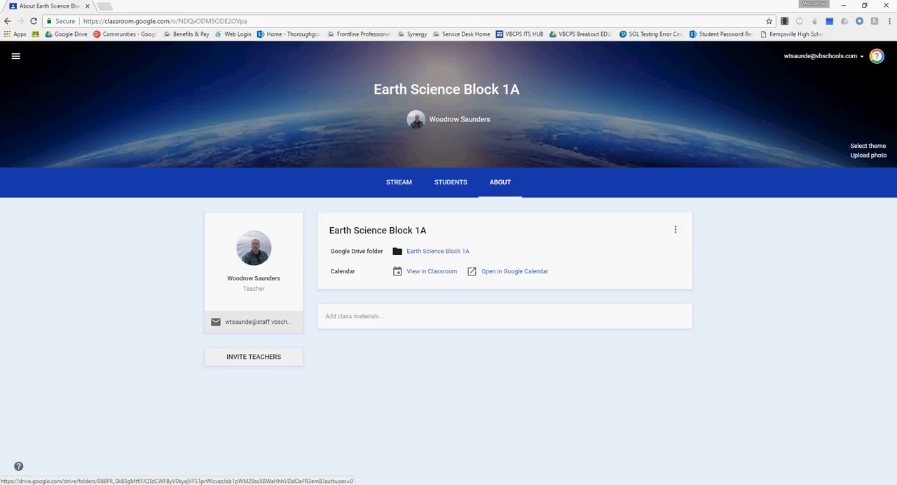
{"action": "left_click", "coordinate": [437, 251]}
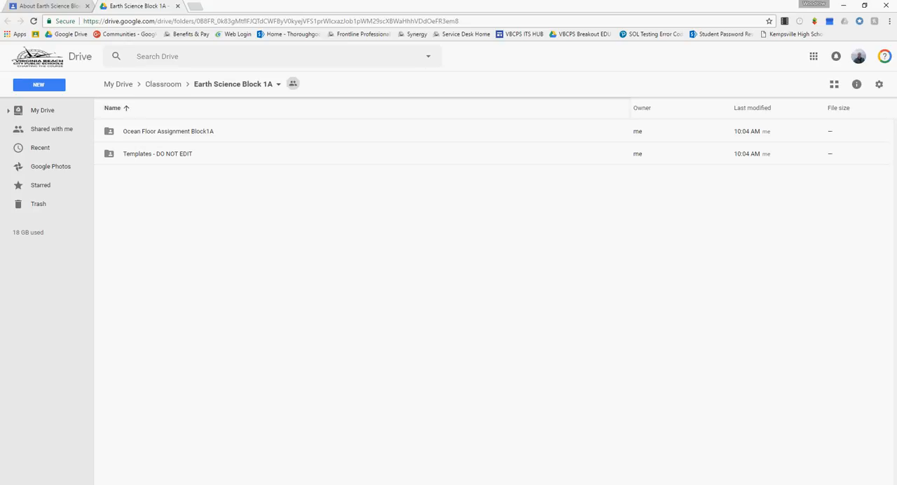
Return to Google Classroom, revisit the Stream, About and Students pages, and show the post creation choices on the Stream.
{"action": "left_click", "coordinate": [49, 5]}
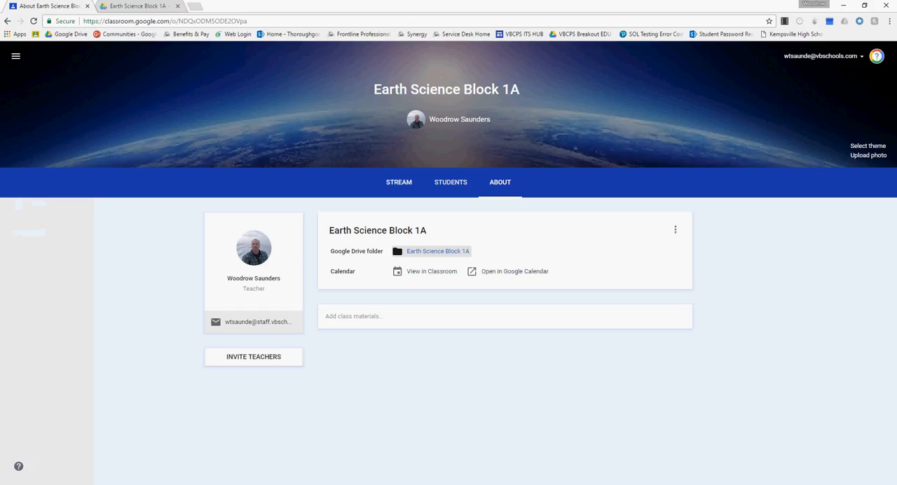
{"action": "left_click", "coordinate": [399, 182]}
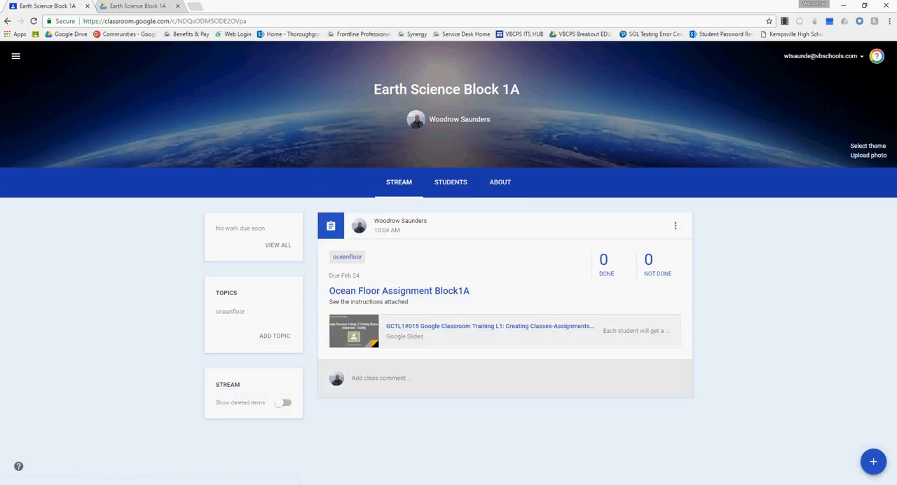
{"action": "left_click", "coordinate": [500, 182]}
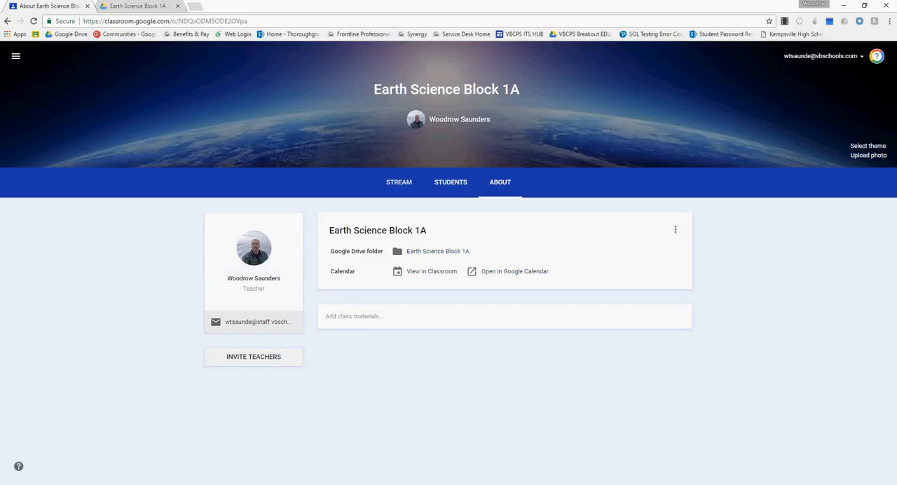
{"action": "left_click", "coordinate": [451, 182]}
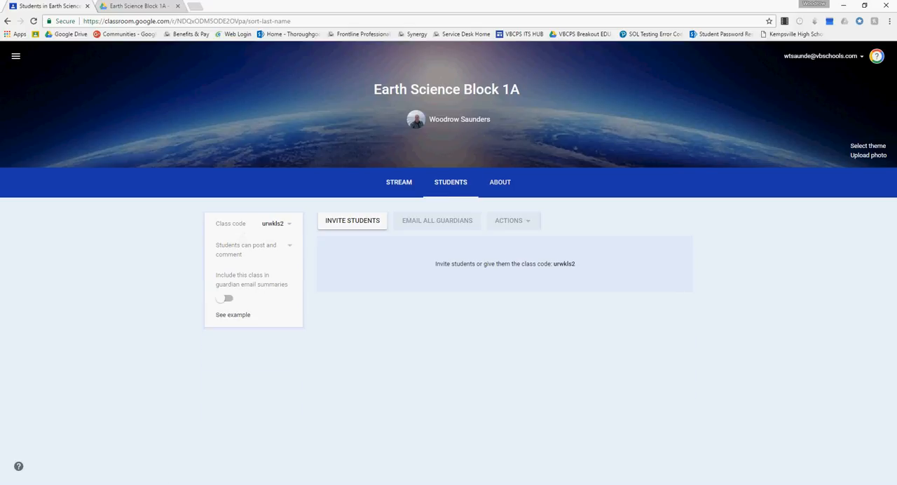
{"action": "left_click", "coordinate": [399, 182]}
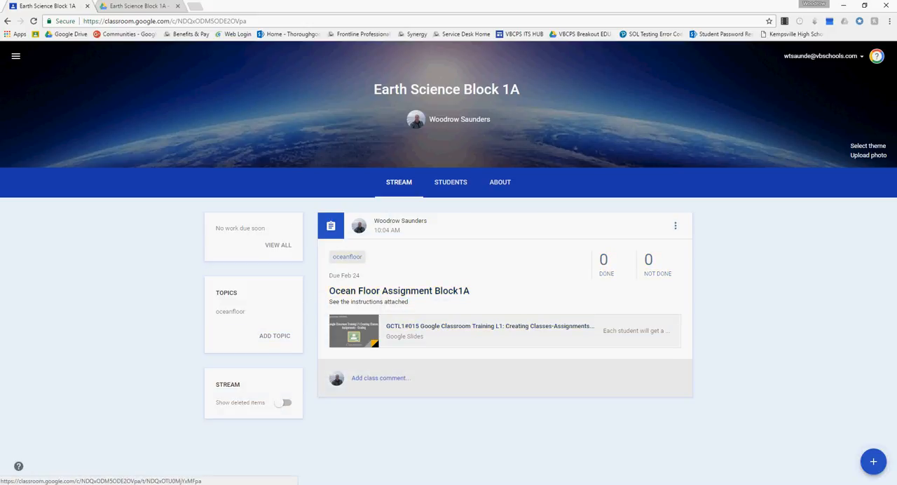
{"action": "mouse_move", "coordinate": [874, 462]}
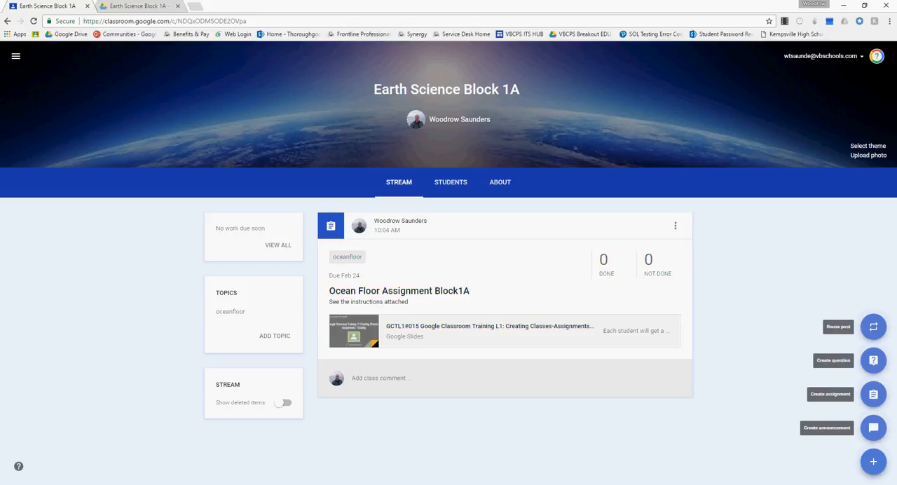